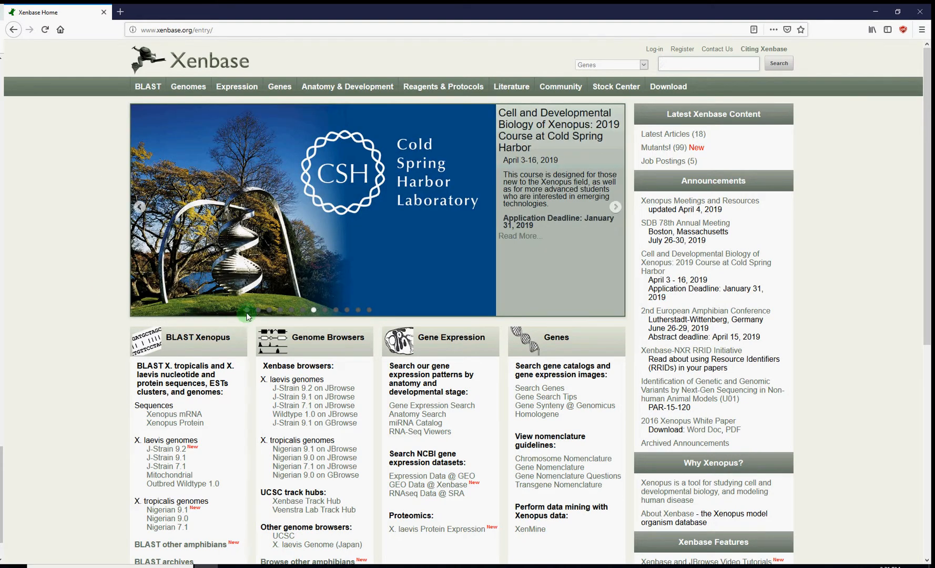
Step: Open the X. laevis 9.2 (J-Strain) genome on JBrowse
{"action": "left_click", "coordinate": [248, 312]}
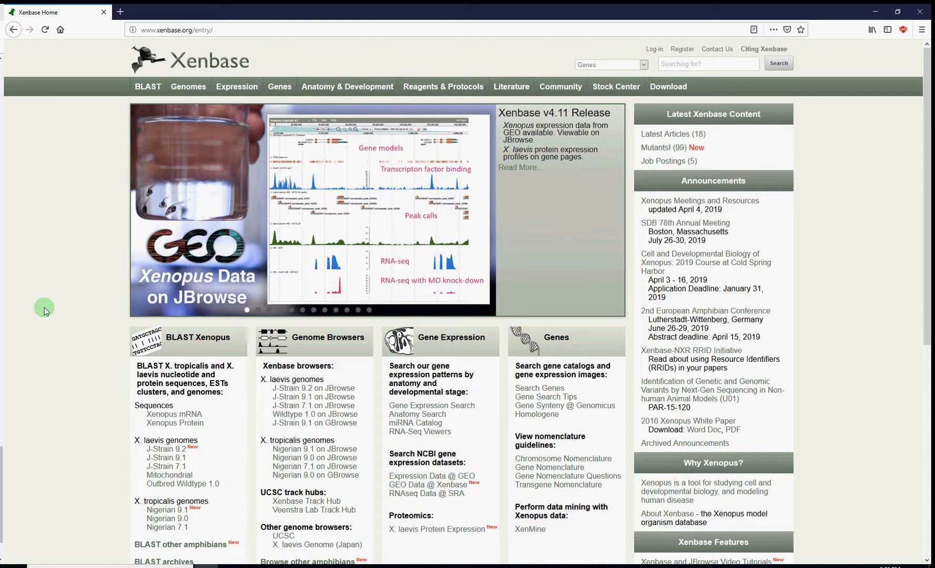
{"action": "mouse_move", "coordinate": [188, 90]}
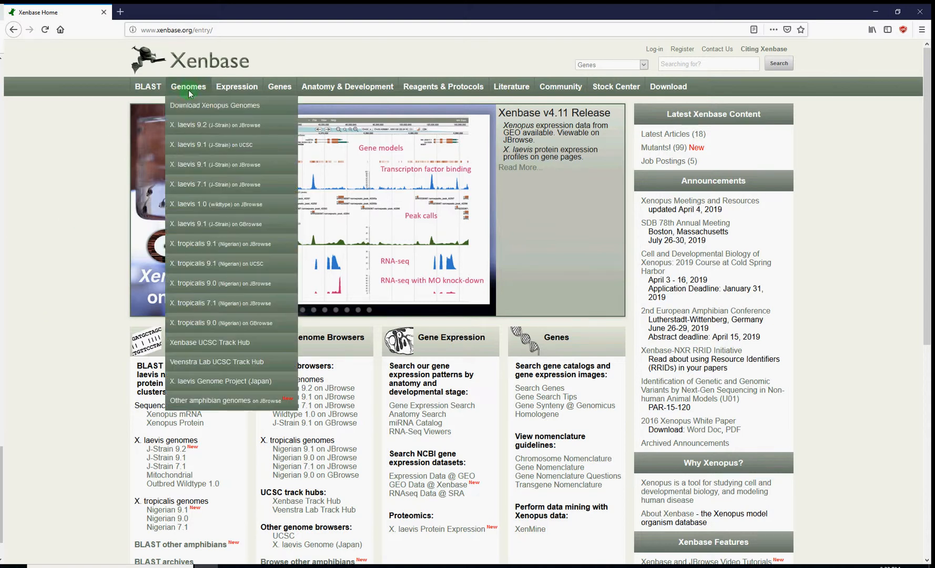
{"action": "left_click", "coordinate": [200, 128]}
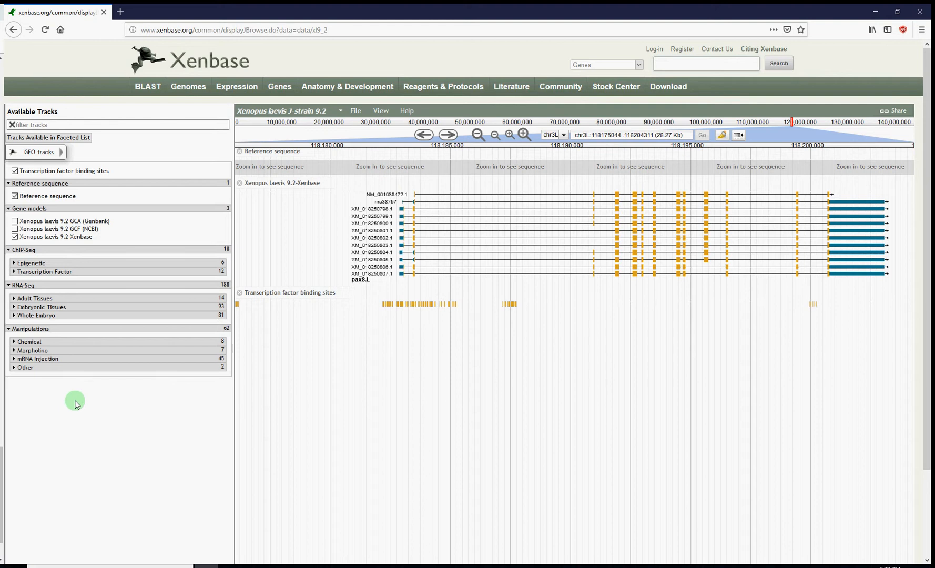
Step: Examine the tracks available under RNA-Seq Whole Embryo and under ChIP-Seq Epigenetic and Transcription Factor
{"action": "left_click", "coordinate": [47, 303]}
{"action": "left_click", "coordinate": [47, 303]}
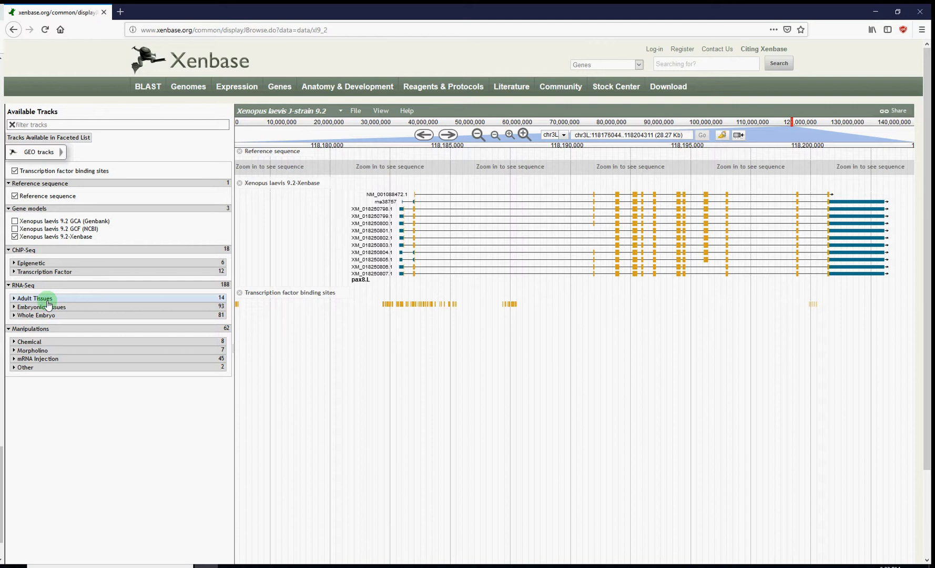
{"action": "left_click", "coordinate": [40, 315]}
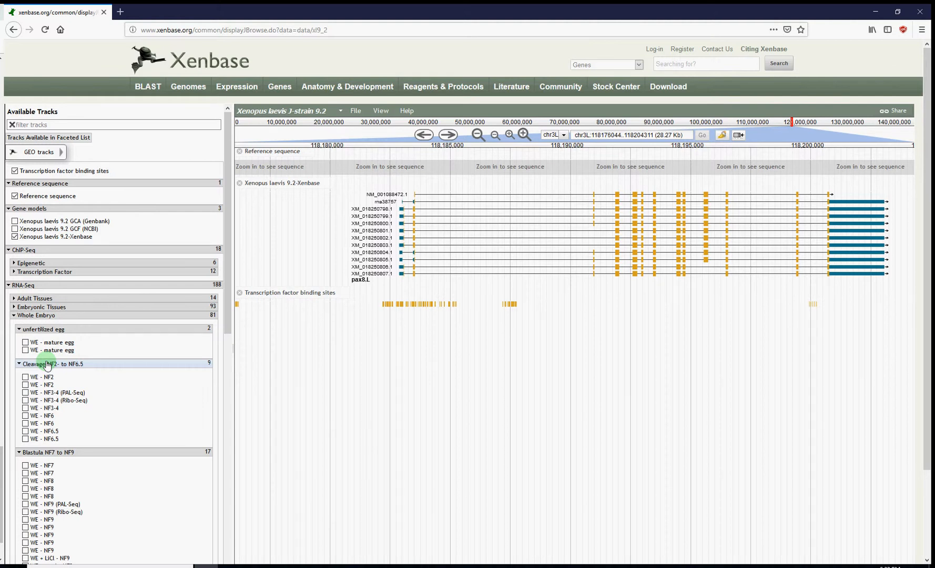
{"action": "left_click", "coordinate": [39, 315]}
{"action": "left_click", "coordinate": [47, 265]}
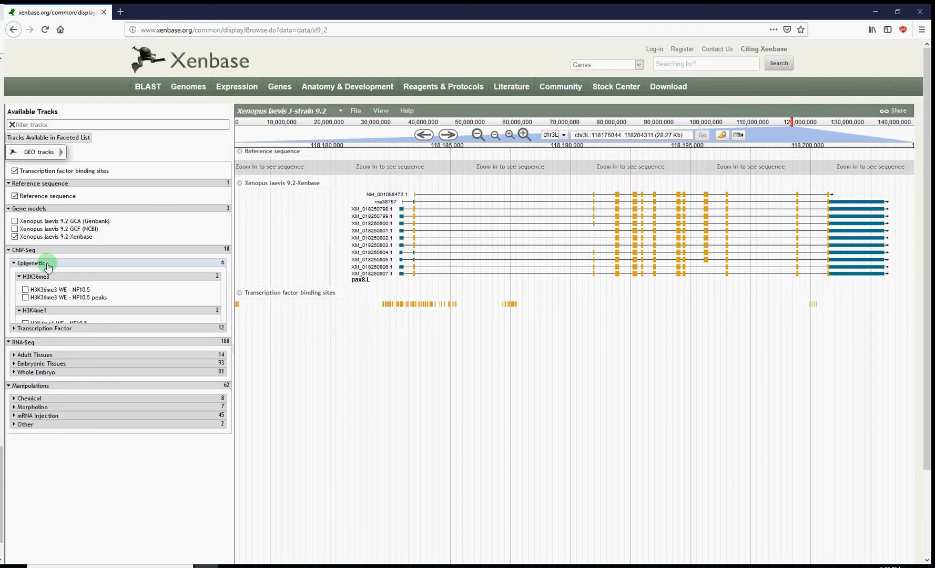
{"action": "left_click", "coordinate": [46, 264]}
{"action": "left_click", "coordinate": [47, 272]}
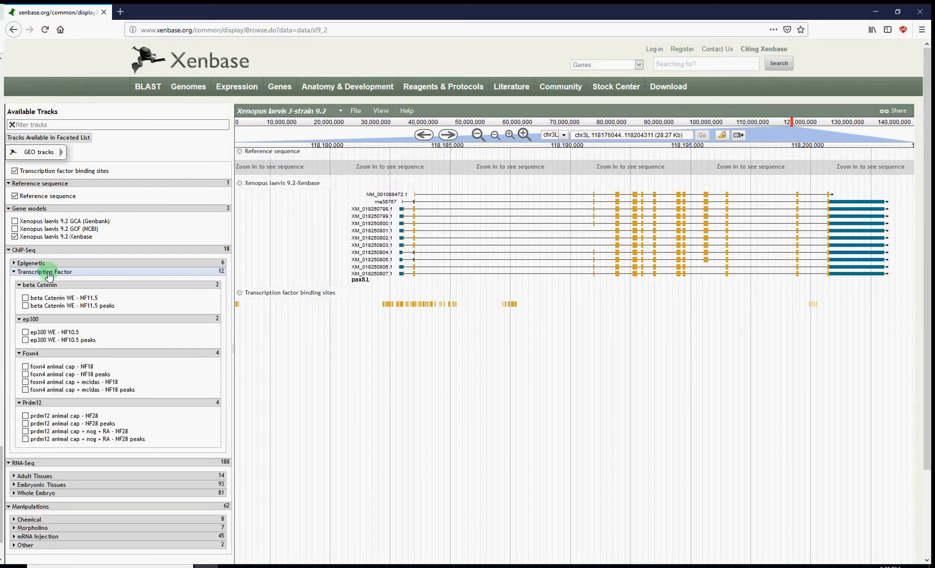
{"action": "left_click", "coordinate": [48, 272]}
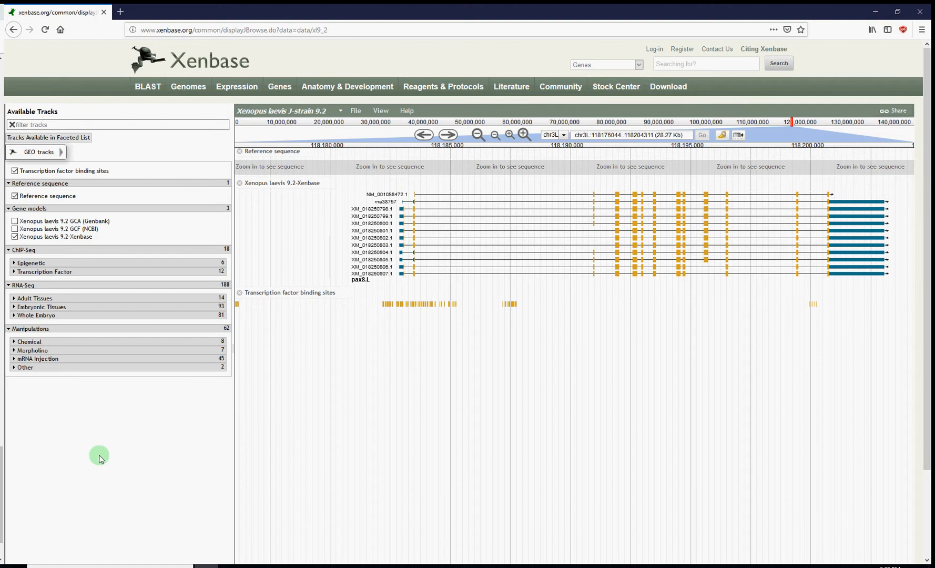
Step: Display the Morpholino tracks WE + Ascl1 MO - NF11 and WE + Ascl1 control MO - NF11, and remove them again
{"action": "left_click", "coordinate": [74, 351]}
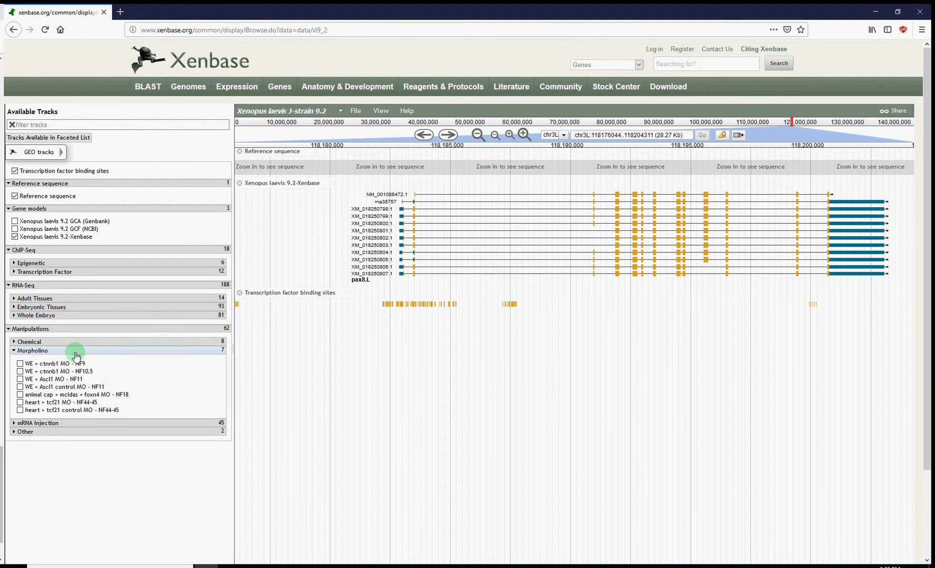
{"action": "left_click", "coordinate": [59, 379]}
{"action": "left_click", "coordinate": [60, 387]}
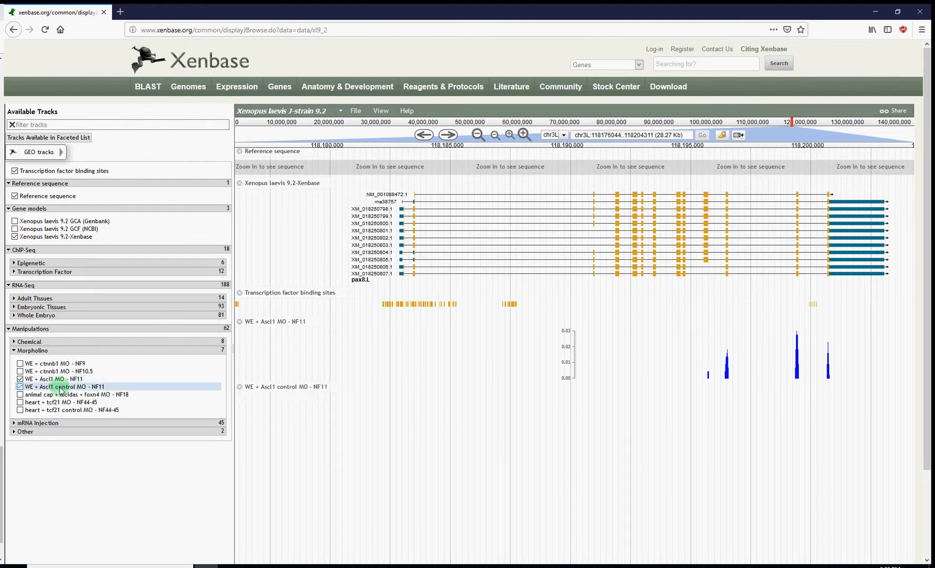
{"action": "left_click", "coordinate": [61, 388]}
{"action": "left_click", "coordinate": [59, 379]}
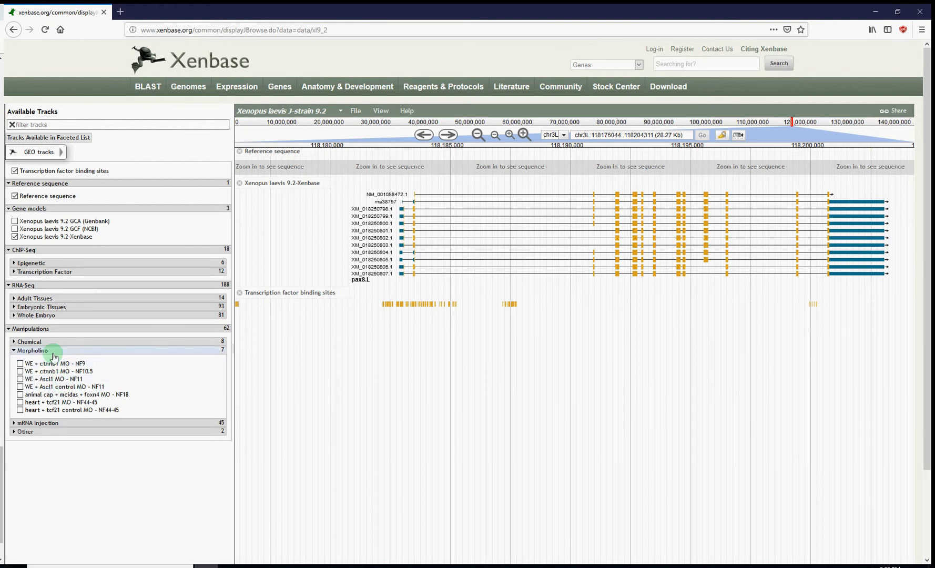
{"action": "left_click", "coordinate": [52, 356]}
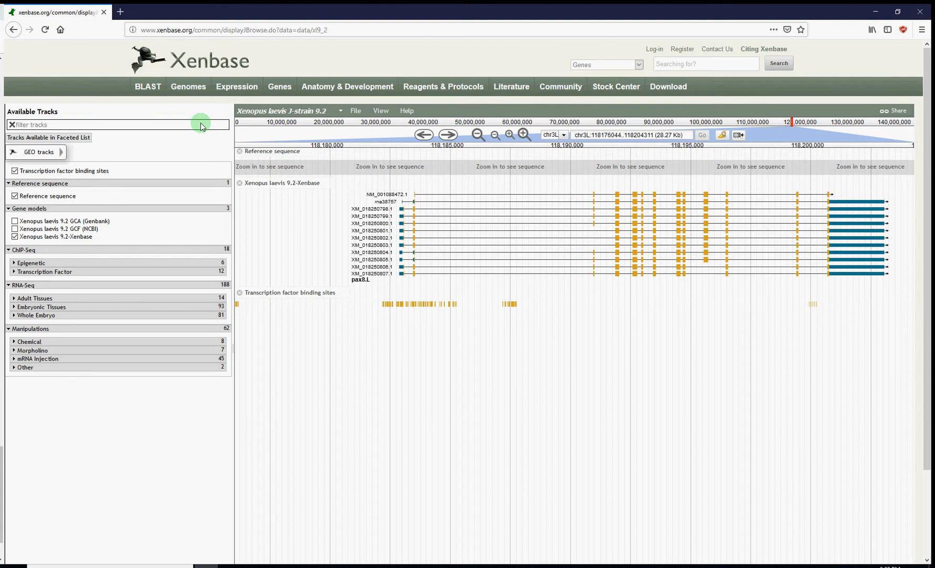
Step: Filter the available tracks by "foregut", examine the matching Embryonic Tissues tracks, and clear the filter
{"action": "type", "text": "foregut"}
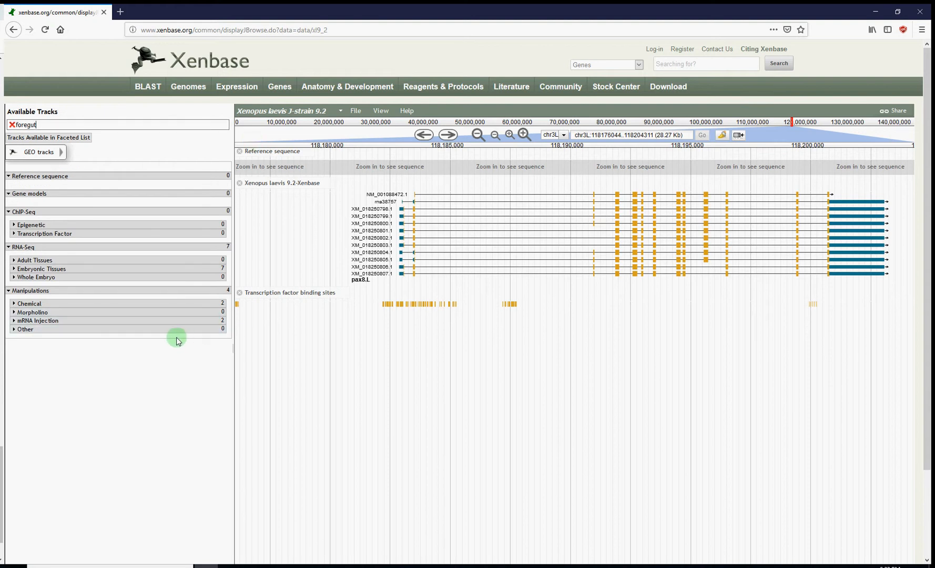
{"action": "left_click", "coordinate": [86, 226]}
{"action": "left_click", "coordinate": [85, 227]}
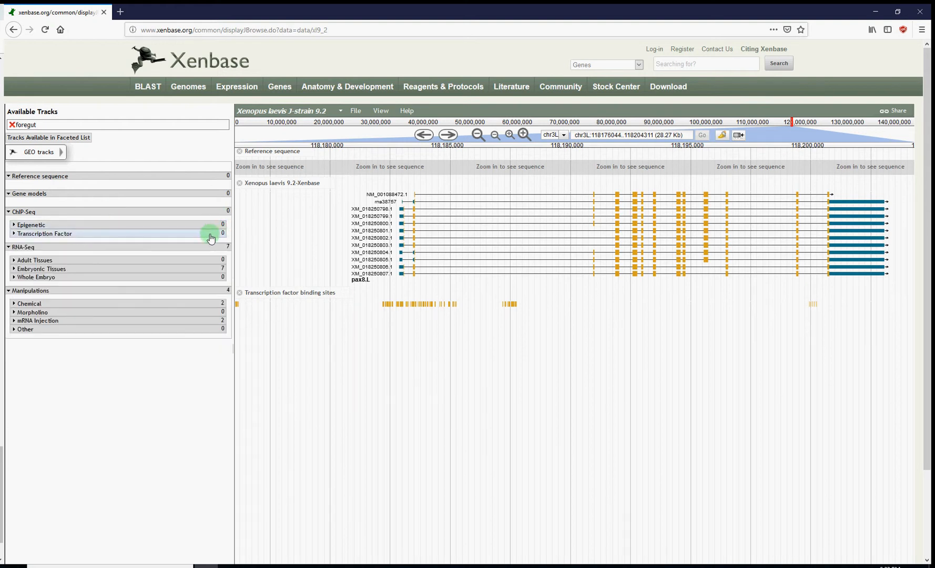
{"action": "left_click", "coordinate": [93, 271]}
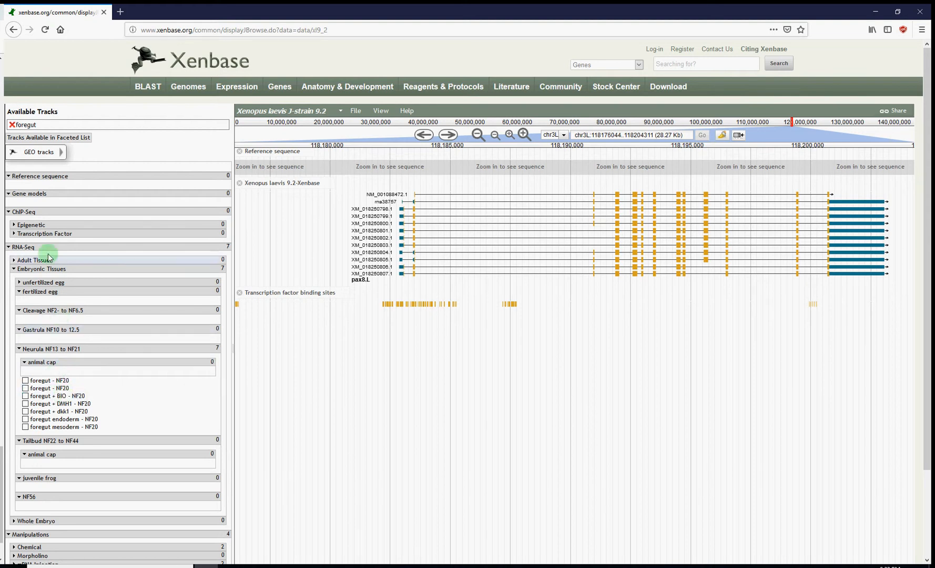
{"action": "left_click", "coordinate": [46, 270]}
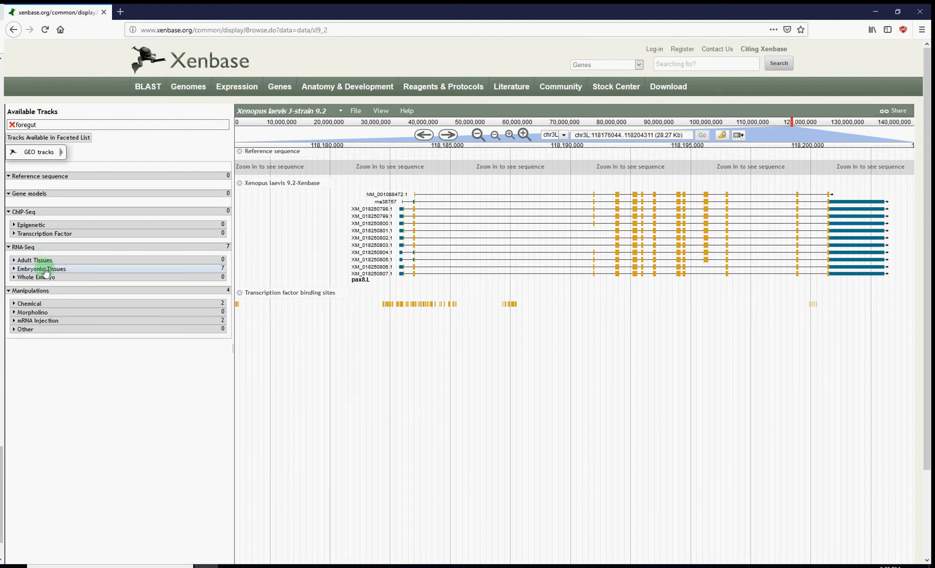
{"action": "left_click", "coordinate": [11, 125]}
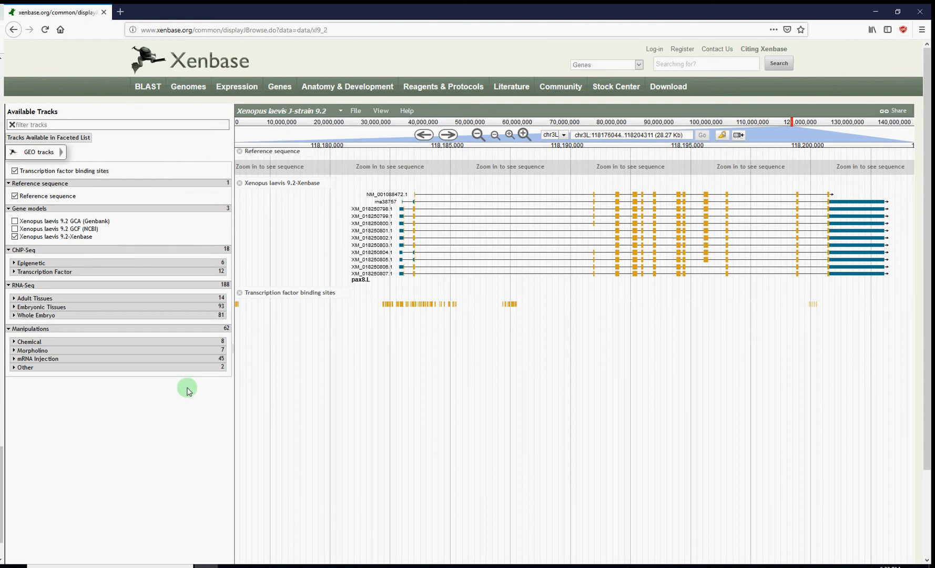
Step: Look over the Transcription Factor ChIP-Seq tracks and display the Epigenetic tracks H3K4me1 WE - NF10.5 and H3K4me1 WE - NF10.5 peaks
{"action": "left_click", "coordinate": [100, 273]}
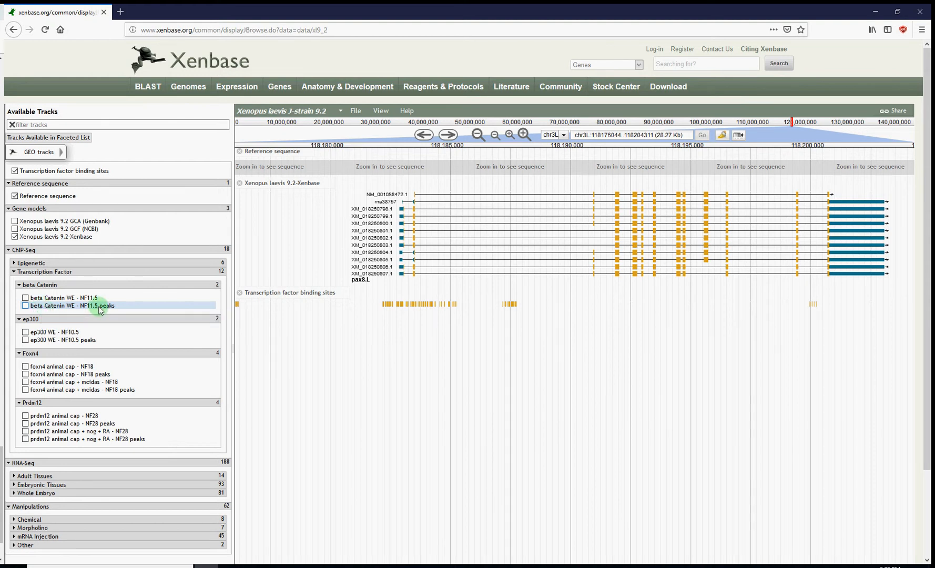
{"action": "left_click", "coordinate": [46, 271]}
{"action": "left_click", "coordinate": [47, 264]}
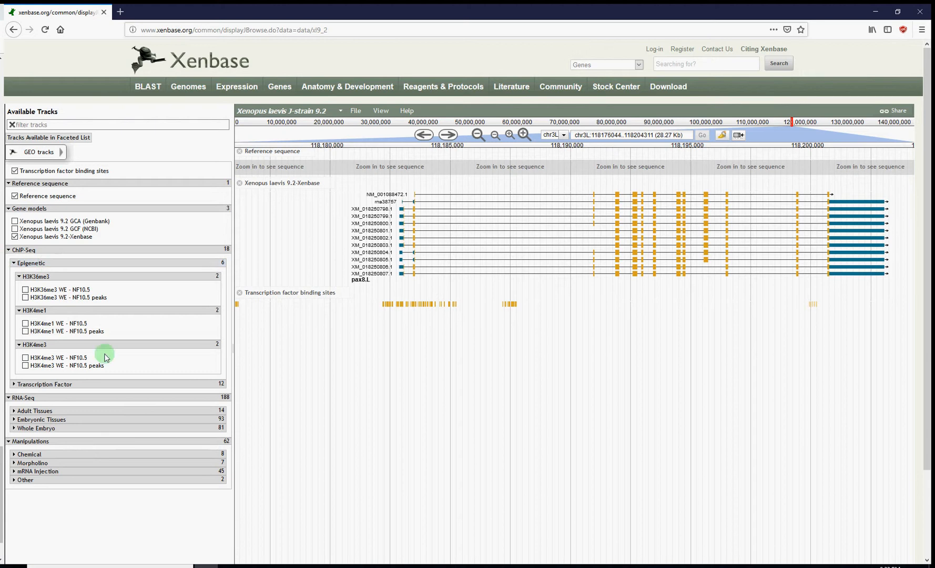
{"action": "left_click", "coordinate": [78, 324]}
{"action": "left_click", "coordinate": [80, 333]}
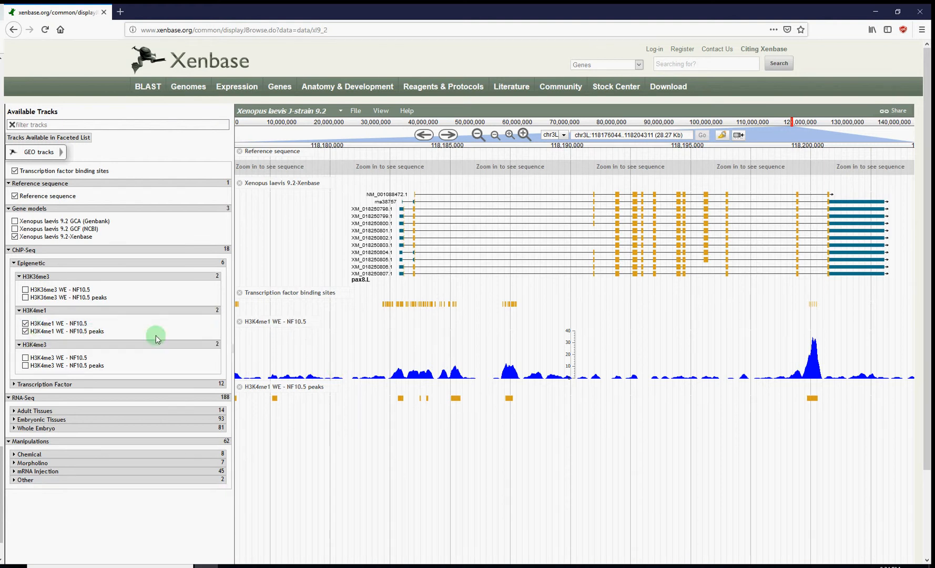
Step: Remove both H3K4me1 tracks from the genome view and collapse the Epigenetic category
{"action": "left_click", "coordinate": [239, 321]}
{"action": "left_click", "coordinate": [240, 321]}
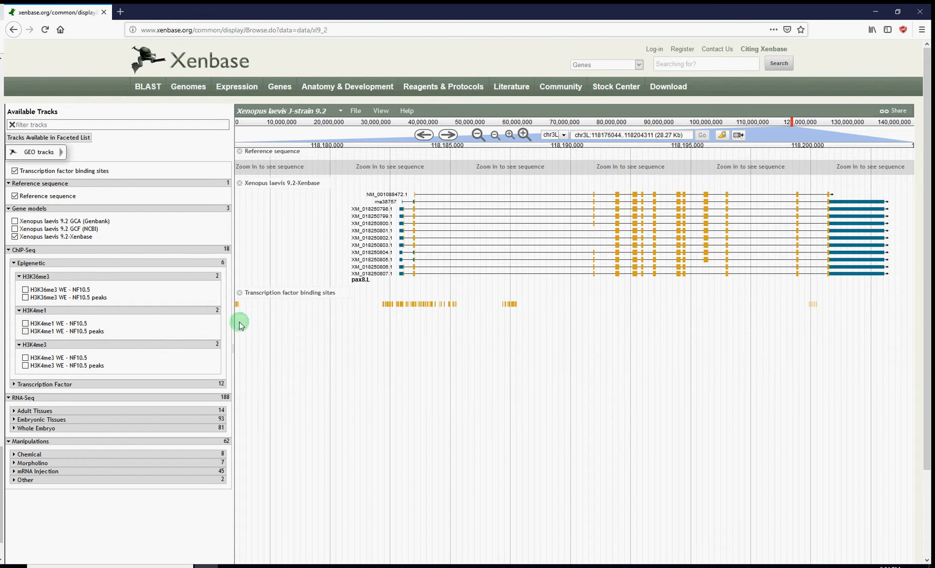
{"action": "left_click", "coordinate": [82, 265]}
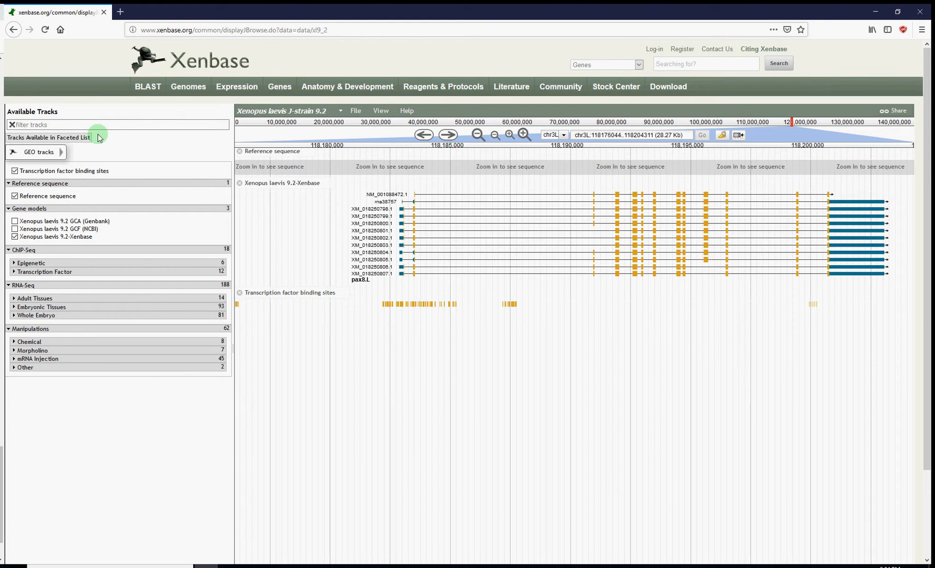
Step: Open the faceted GEO track selector and view the 2017 publication linked to the WE + LiCl - NF10.5 track
{"action": "left_click", "coordinate": [31, 158]}
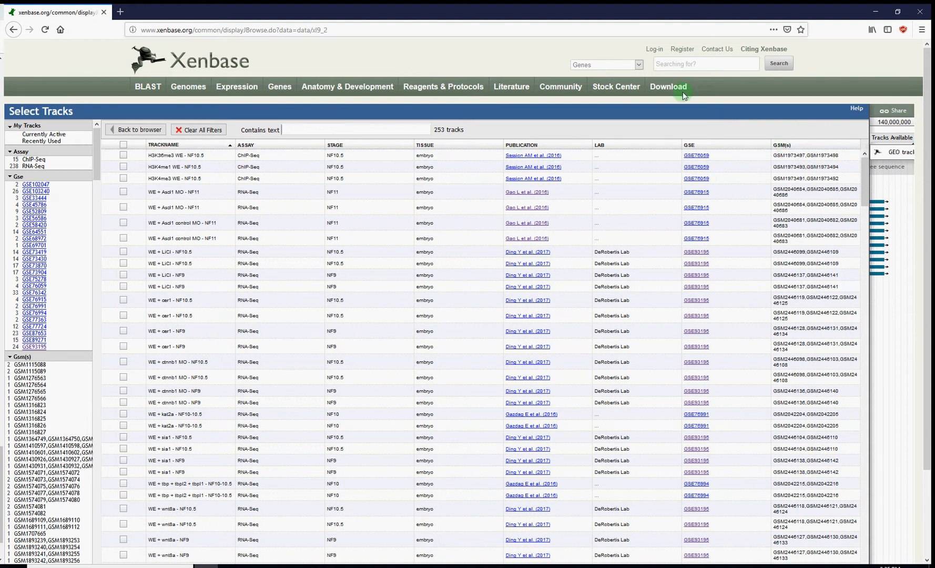
{"action": "mouse_move", "coordinate": [501, 105]}
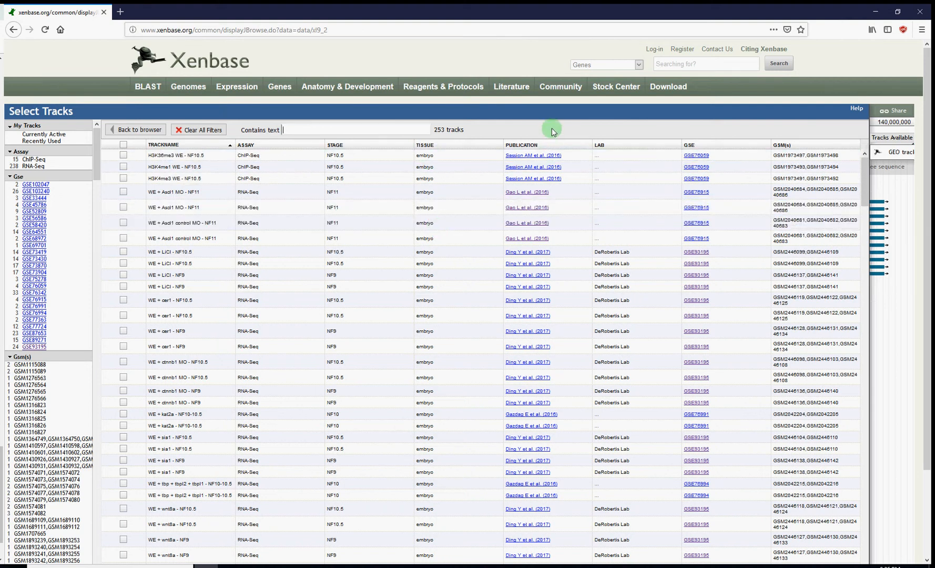
{"action": "left_click", "coordinate": [528, 264]}
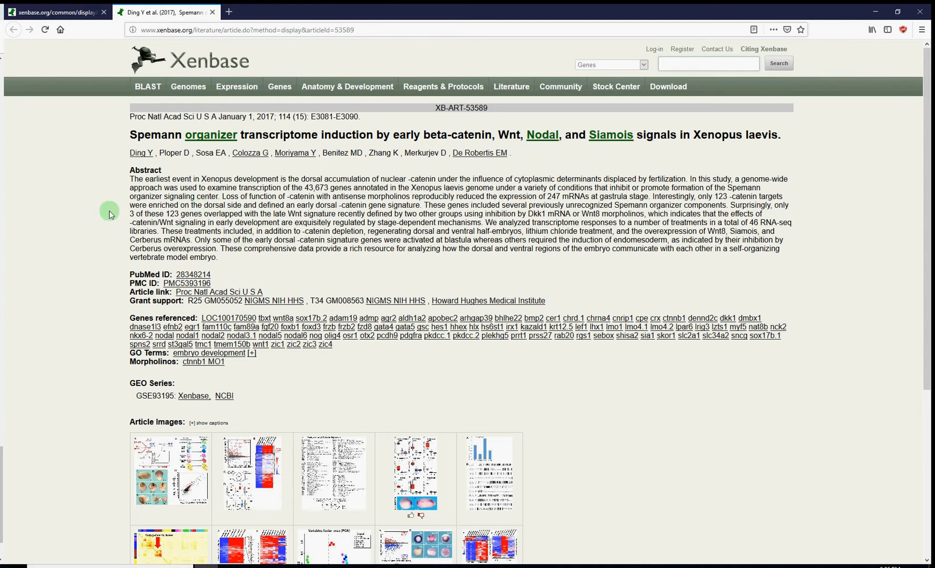
{"action": "middle_click", "coordinate": [147, 12]}
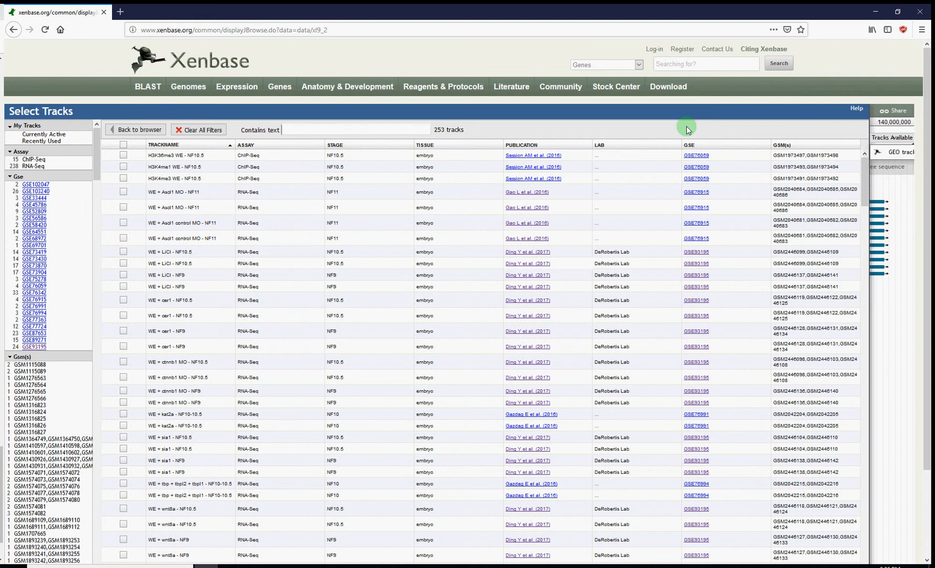
Step: View the GEO series page GSE76991 and examine the condition details of its WE - NF10-10.5 sample
{"action": "left_click", "coordinate": [697, 181]}
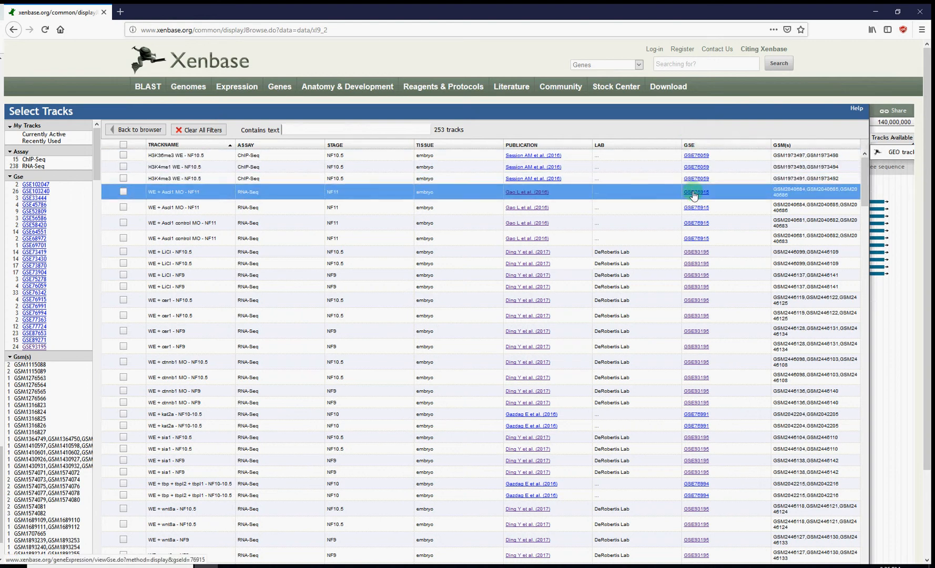
{"action": "left_click", "coordinate": [699, 417]}
{"action": "mouse_move", "coordinate": [239, 143]}
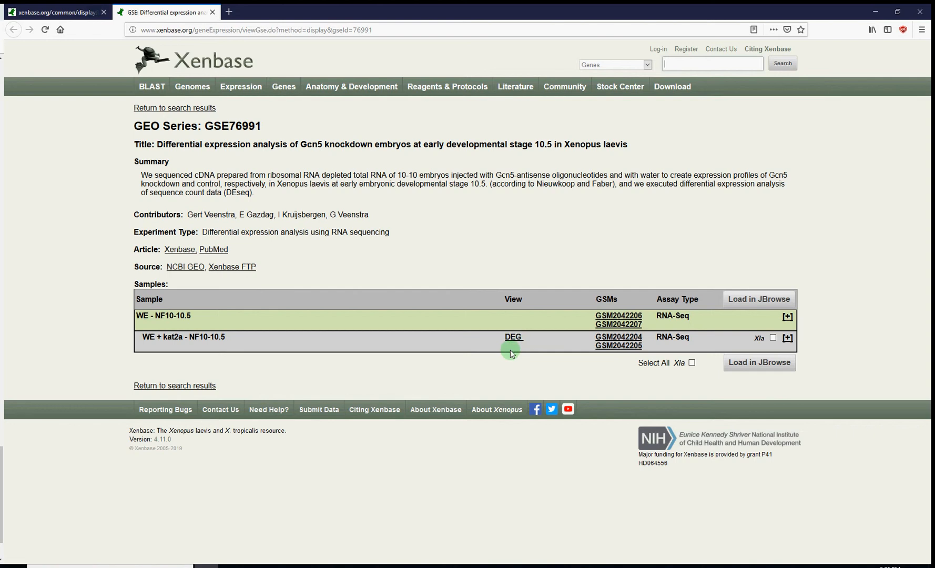
{"action": "left_click", "coordinate": [787, 317]}
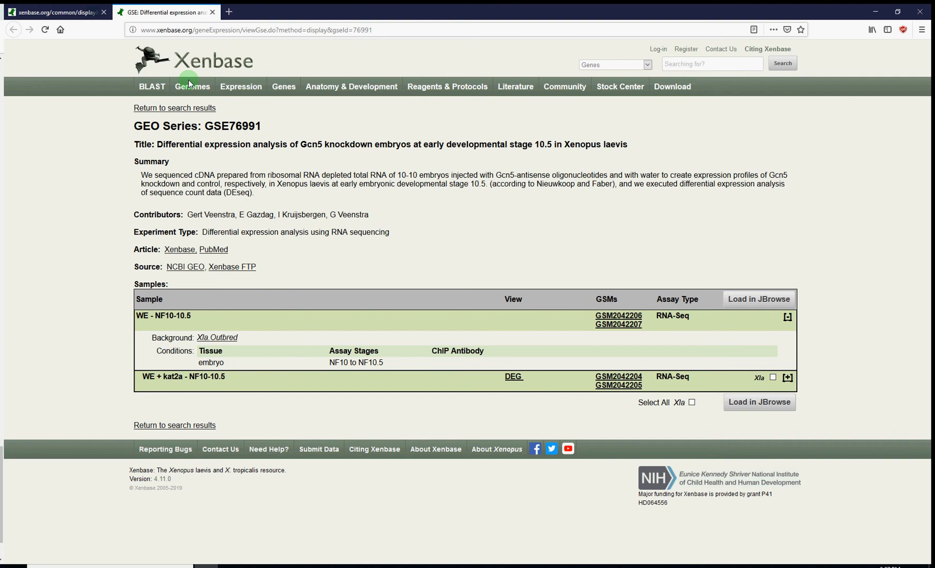
{"action": "middle_click", "coordinate": [173, 13]}
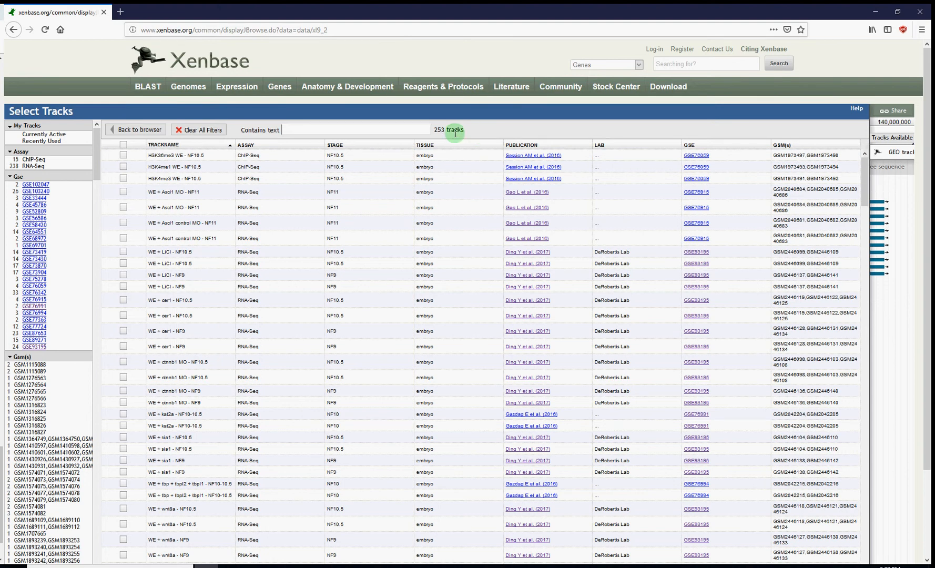
{"action": "left_click", "coordinate": [124, 332]}
{"action": "left_click", "coordinate": [124, 347]}
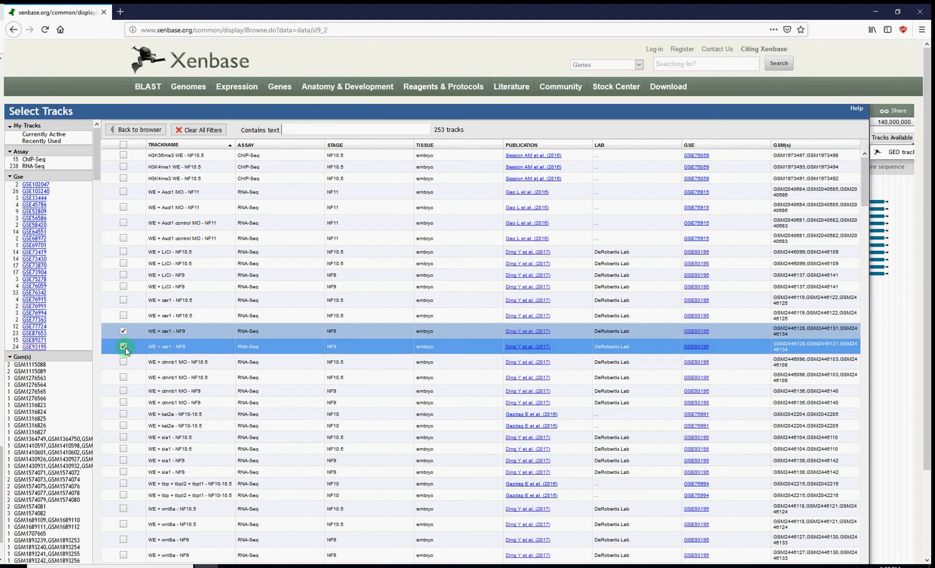
{"action": "left_click", "coordinate": [124, 331]}
{"action": "left_click", "coordinate": [122, 346]}
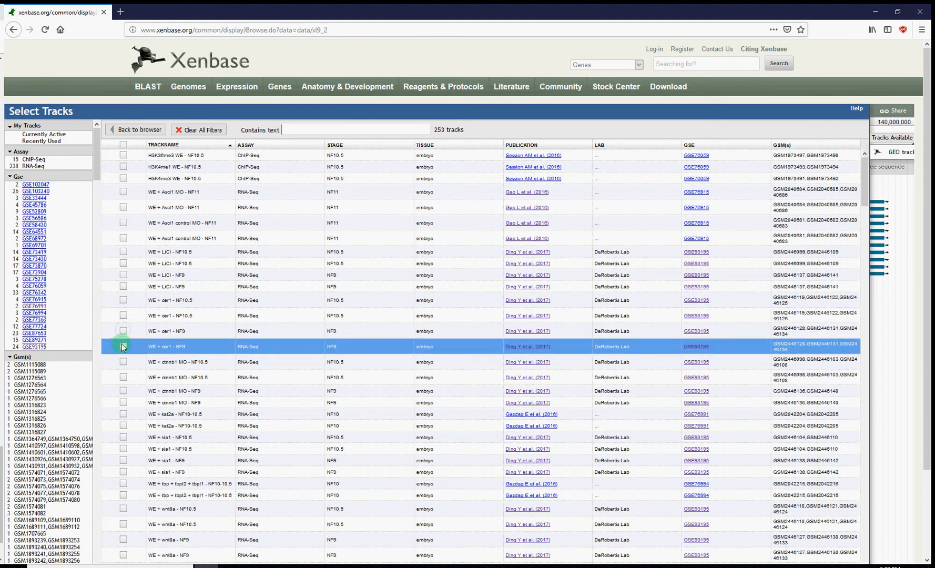
Step: Select the H3K4me3 WE - NF10.5 and WE + Ascl1 MO - NF11 tracks and show them in the genome browser
{"action": "left_click", "coordinate": [124, 179]}
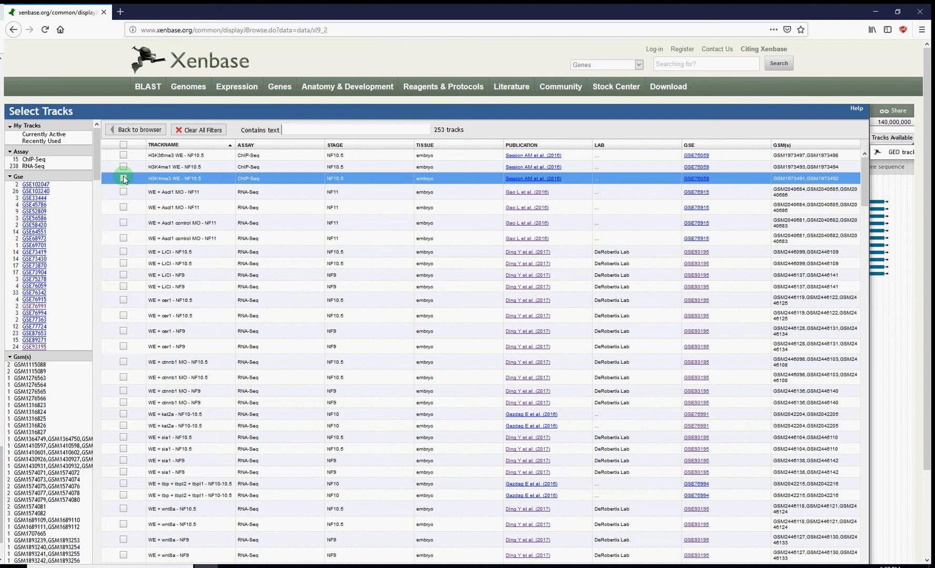
{"action": "left_click", "coordinate": [123, 193]}
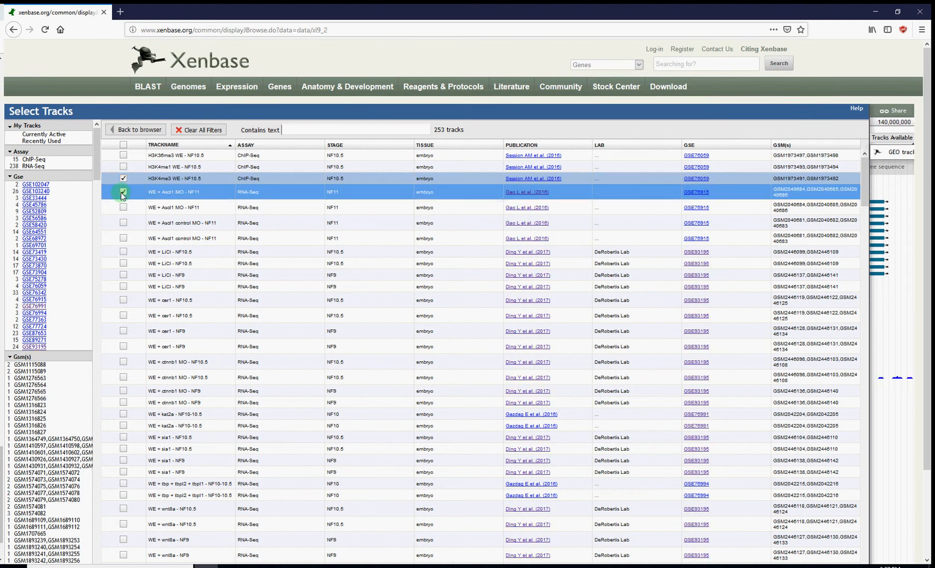
{"action": "left_click", "coordinate": [117, 130]}
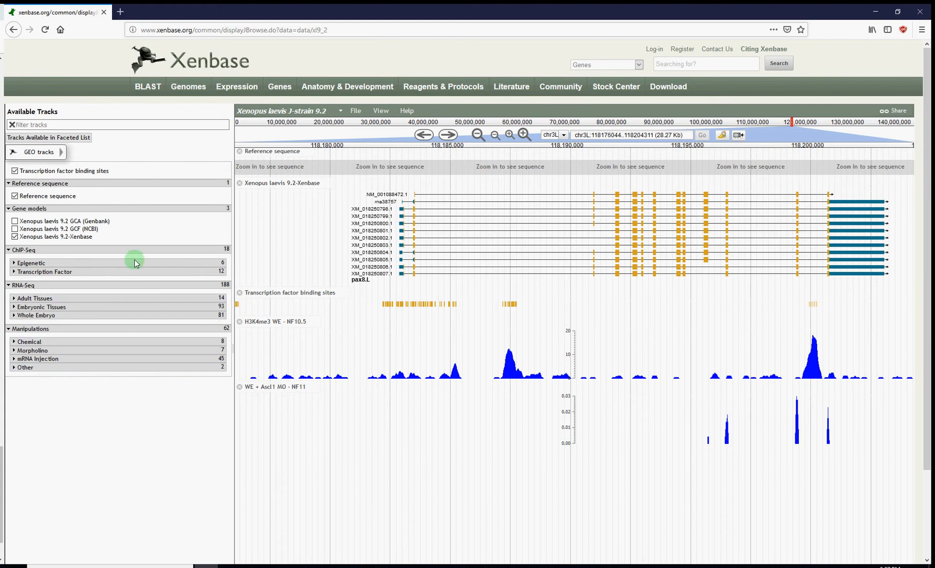
Step: Deselect the H3K4me3 WE - NF10.5 and WE + Ascl1 MO - NF11 tracks in the faceted GEO track selector
{"action": "left_click", "coordinate": [48, 158]}
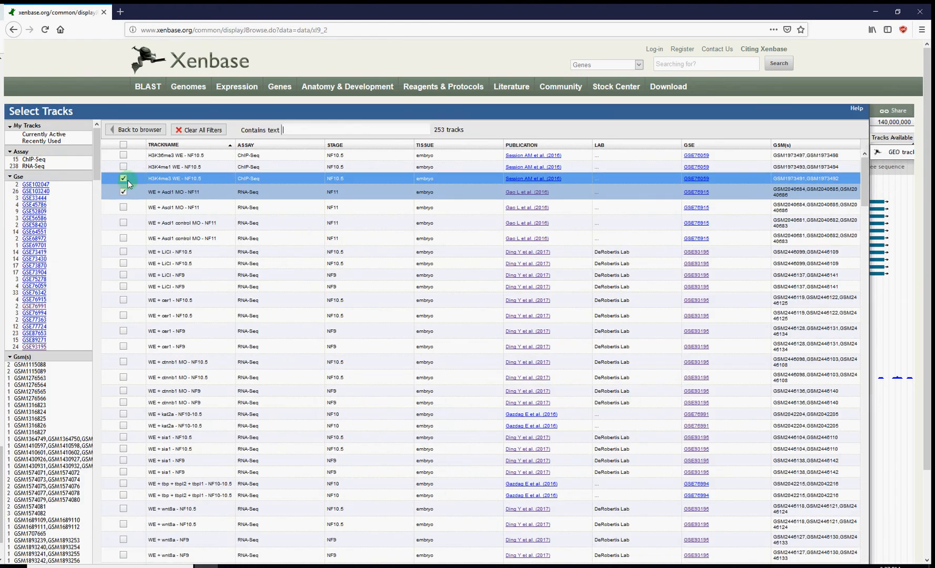
{"action": "left_click", "coordinate": [125, 192]}
{"action": "left_click", "coordinate": [125, 192]}
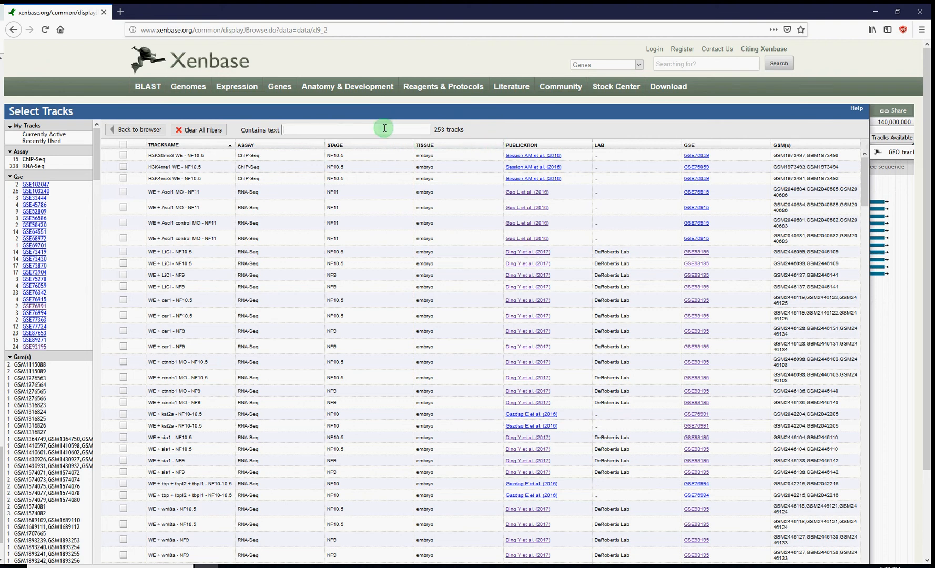
Step: Filter the GEO tracks by "foregut" and show the foregut - NF20 and foregut + DMH1 - NF20 tracks in the genome browser with filters cleared
{"action": "type", "text": "foregut"}
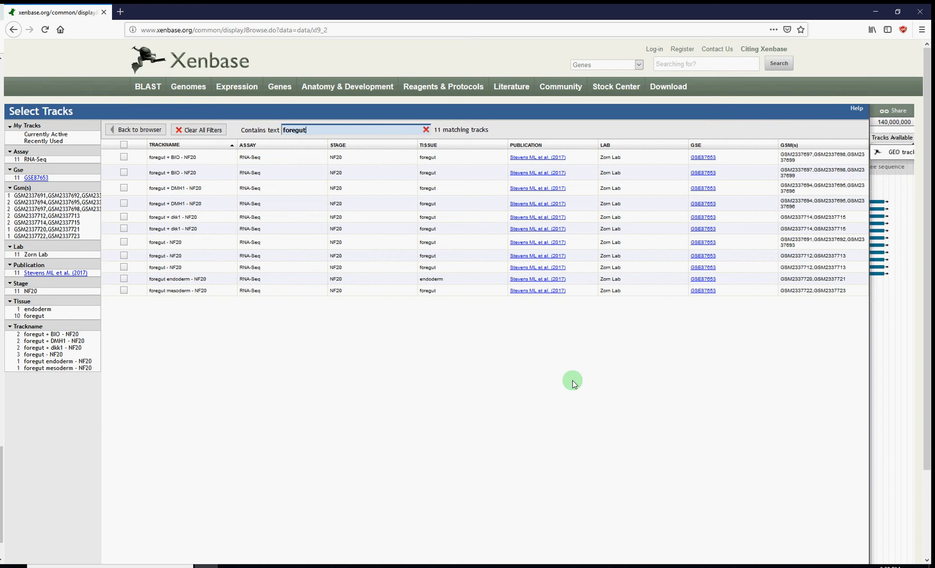
{"action": "left_click", "coordinate": [123, 242]}
{"action": "left_click", "coordinate": [124, 188]}
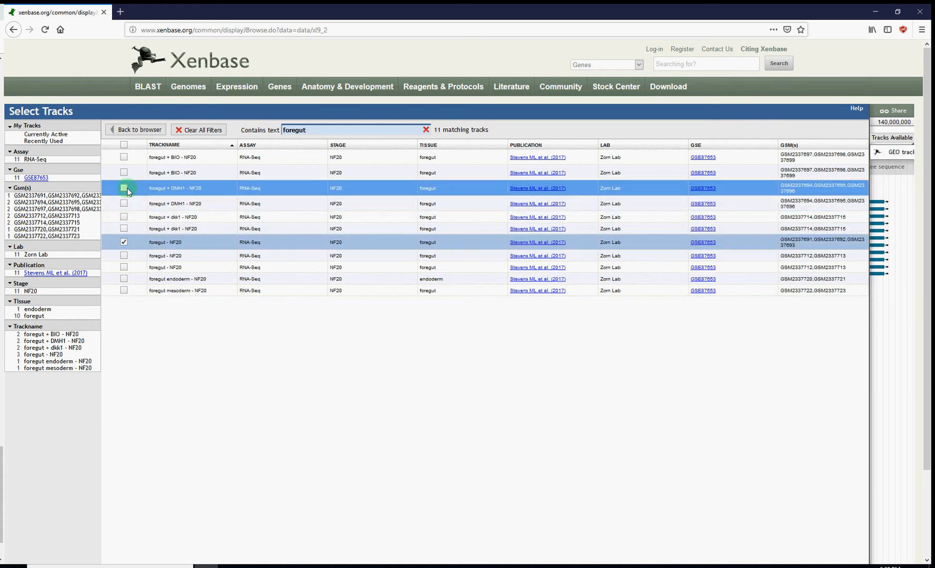
{"action": "left_click", "coordinate": [198, 131]}
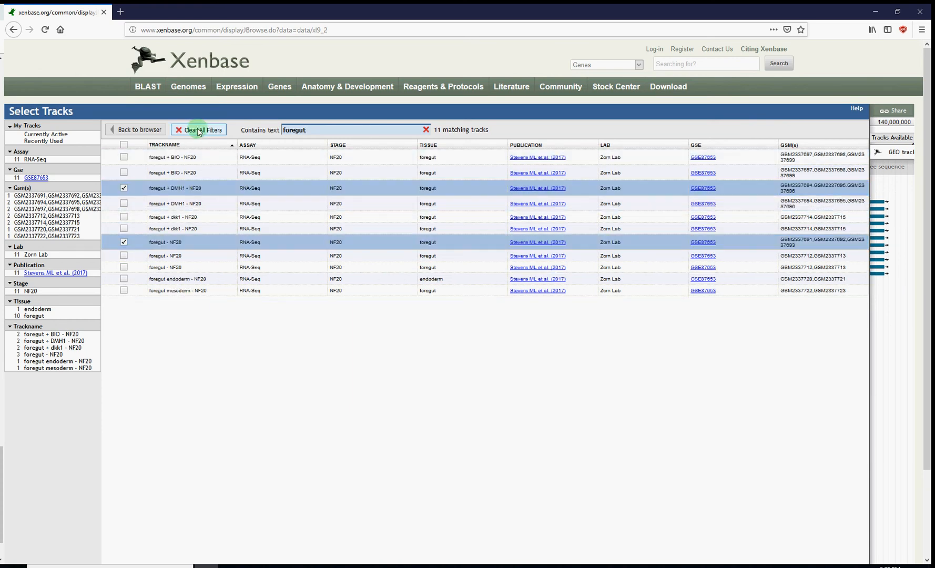
{"action": "left_click", "coordinate": [146, 130]}
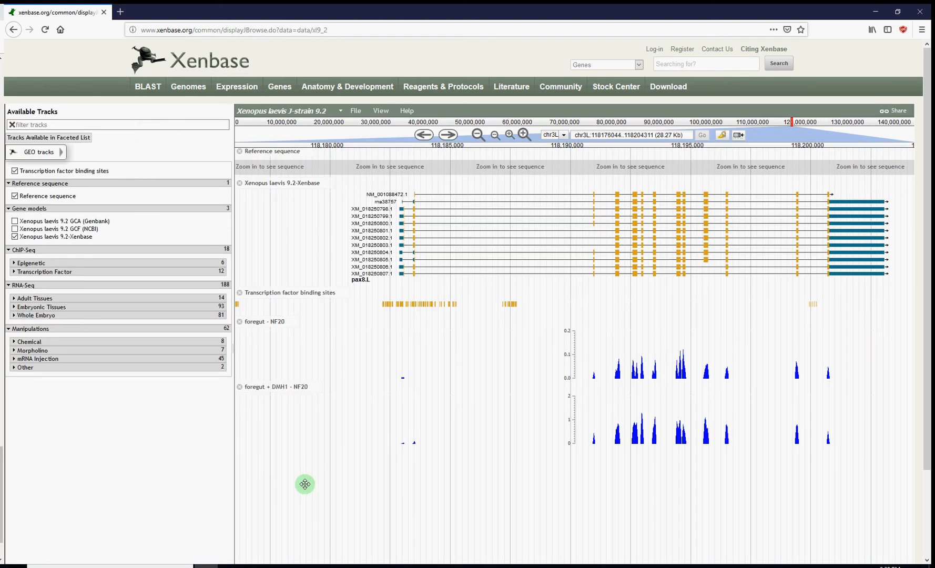
Step: List only the currently active GEO tracks, deselect them all, and return to the genome browser with the filter removed
{"action": "left_click", "coordinate": [44, 153]}
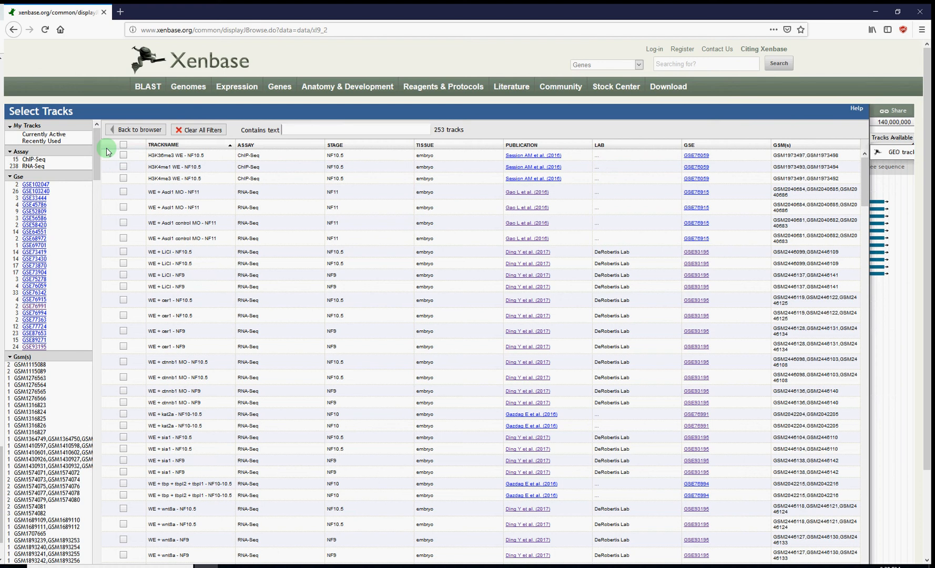
{"action": "left_click", "coordinate": [58, 135]}
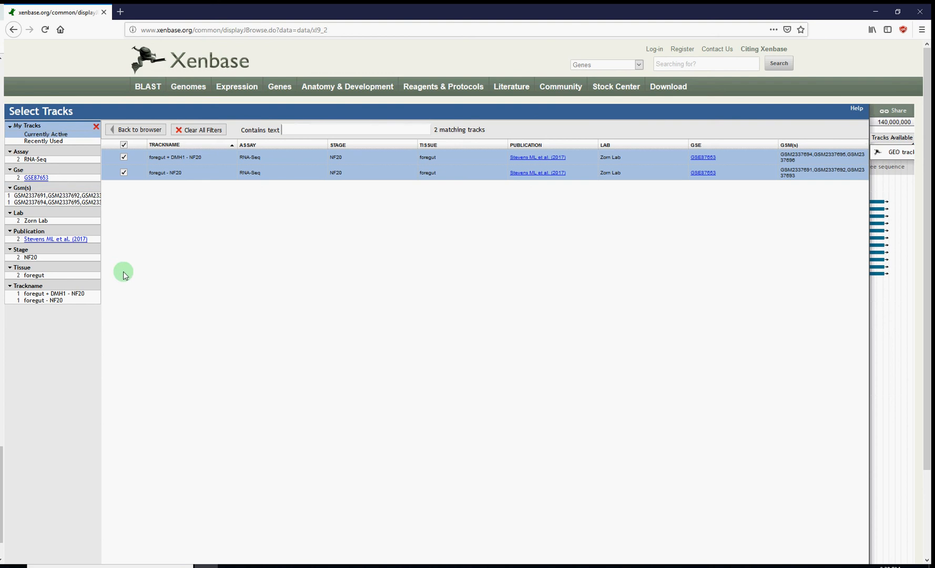
{"action": "left_click", "coordinate": [124, 144]}
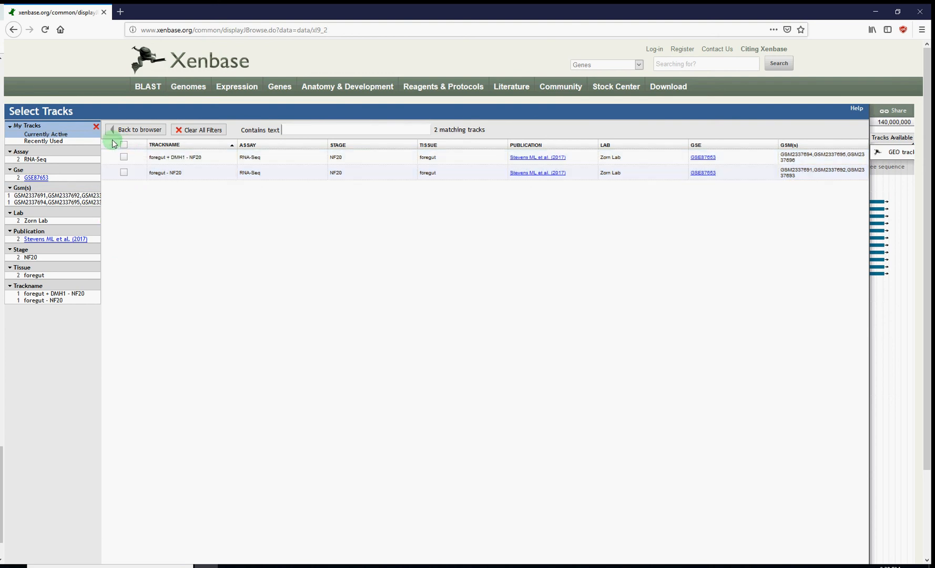
{"action": "left_click", "coordinate": [97, 128]}
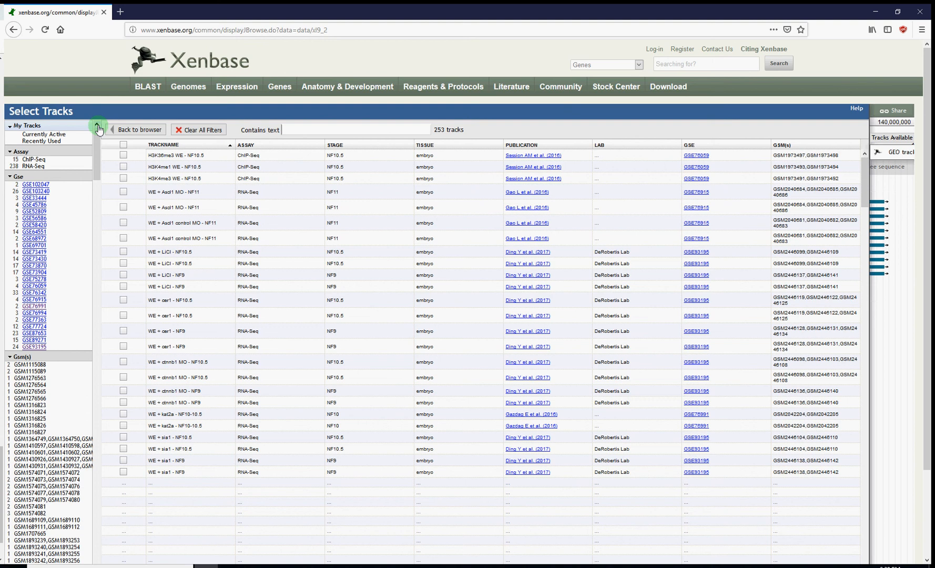
{"action": "left_click", "coordinate": [129, 129]}
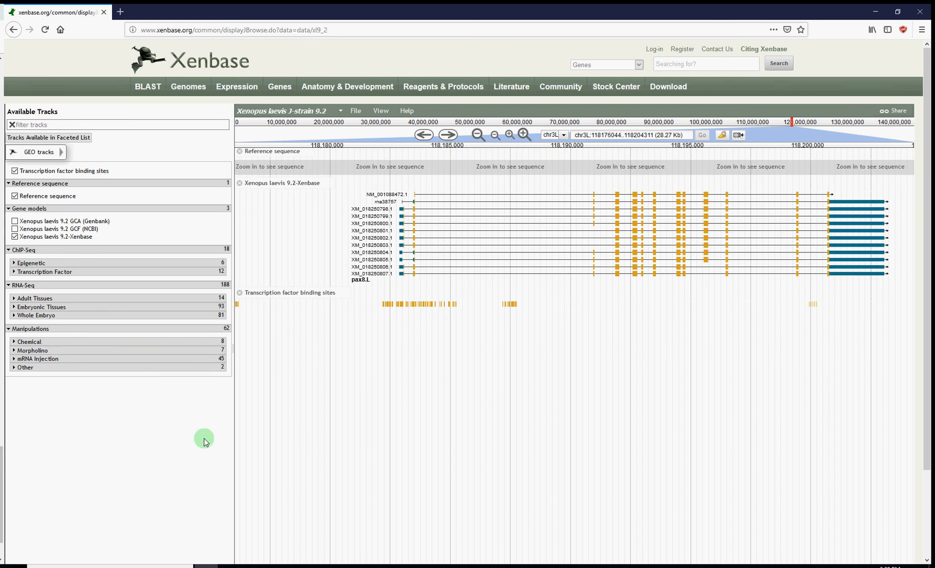
Step: View the RNA-Seq Embryonic Tissues tracks and the list of available Xenopus genome builds, closing both without changing any selection
{"action": "left_click", "coordinate": [105, 308]}
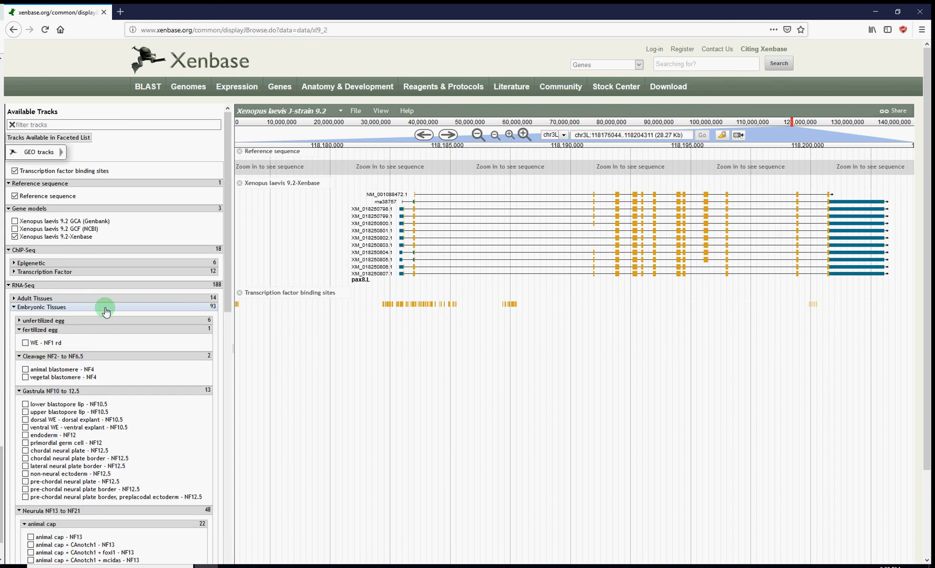
{"action": "left_click", "coordinate": [105, 308]}
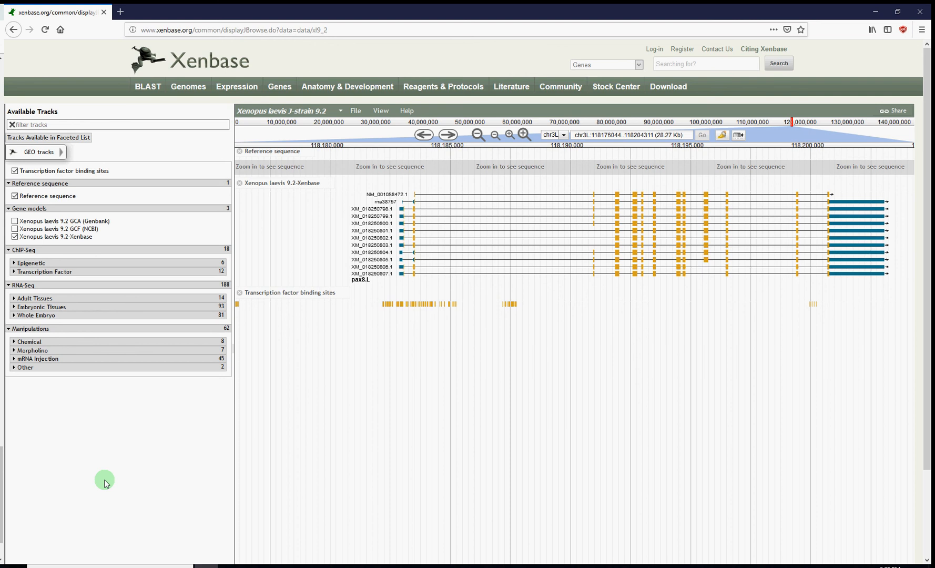
{"action": "left_click", "coordinate": [341, 113]}
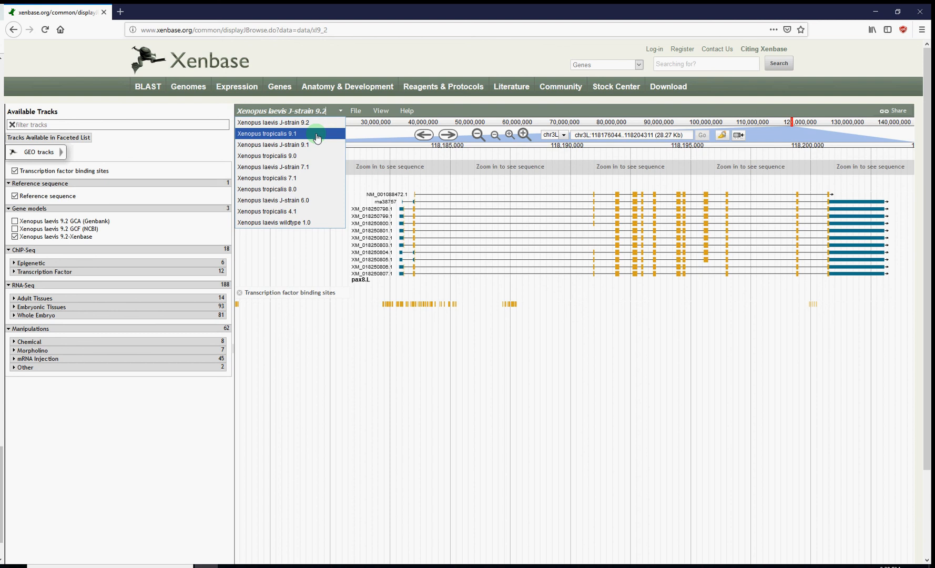
{"action": "left_click", "coordinate": [181, 409]}
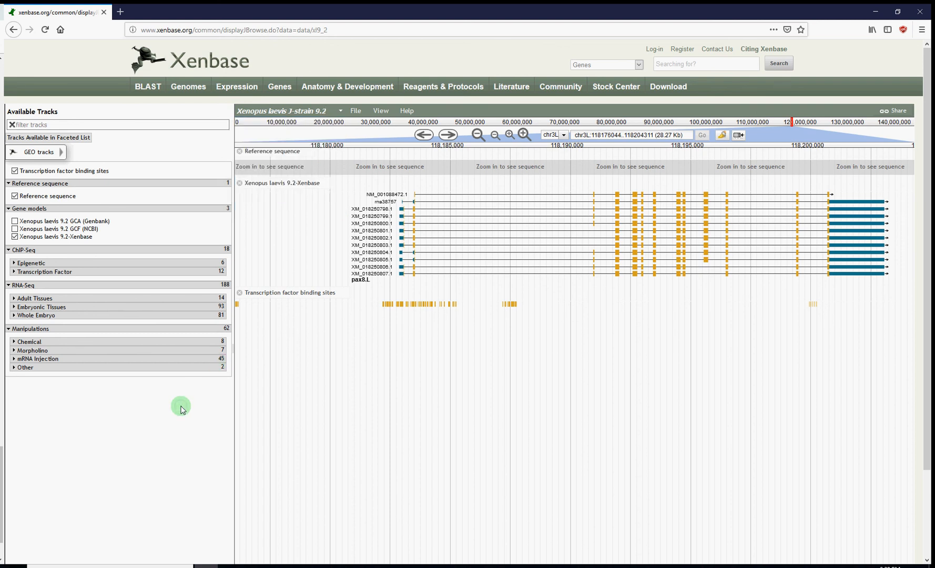